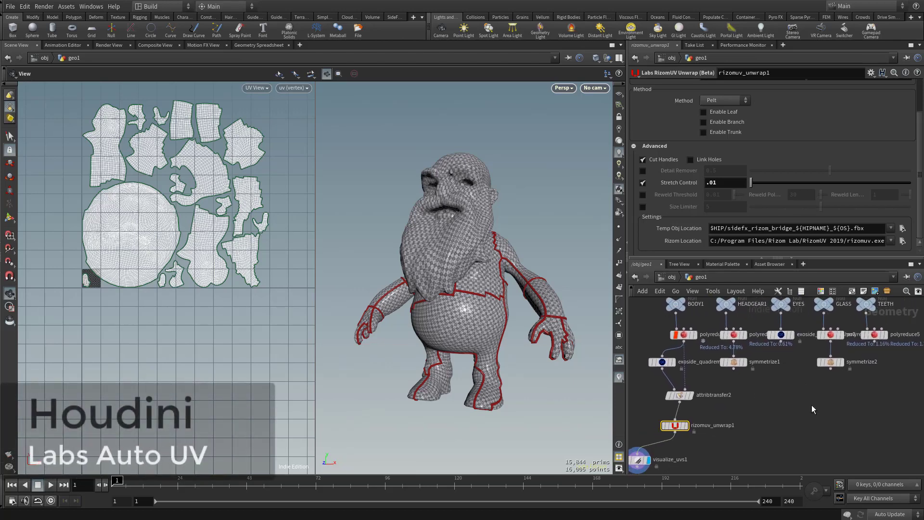
# Select the symmetrize1 node on the headgear branch and display its geometry
pyautogui.click(738, 385)
pyautogui.click(749, 385)
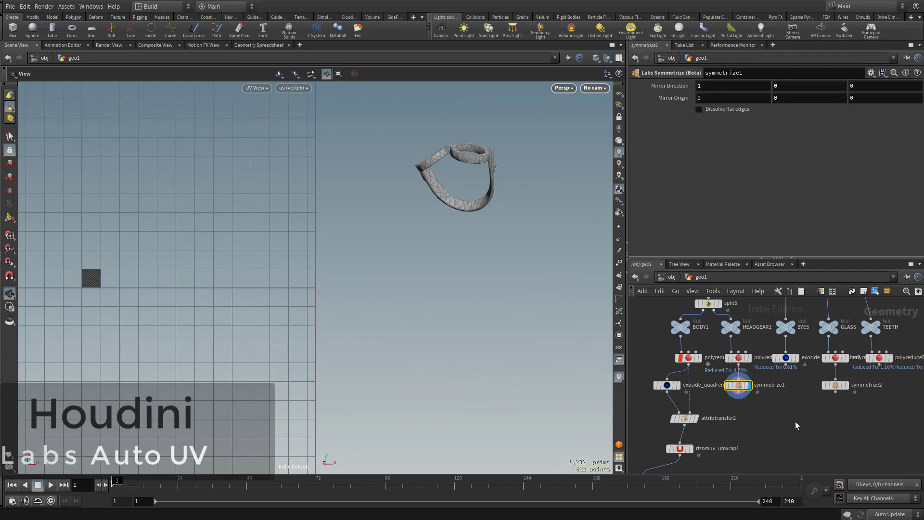
pyautogui.moveTo(499, 274); pyautogui.dragTo(499, 371, button='middle')
pyautogui.scroll(3, 499, 365)
pyautogui.moveTo(807, 421); pyautogui.dragTo(806, 410, button='middle')
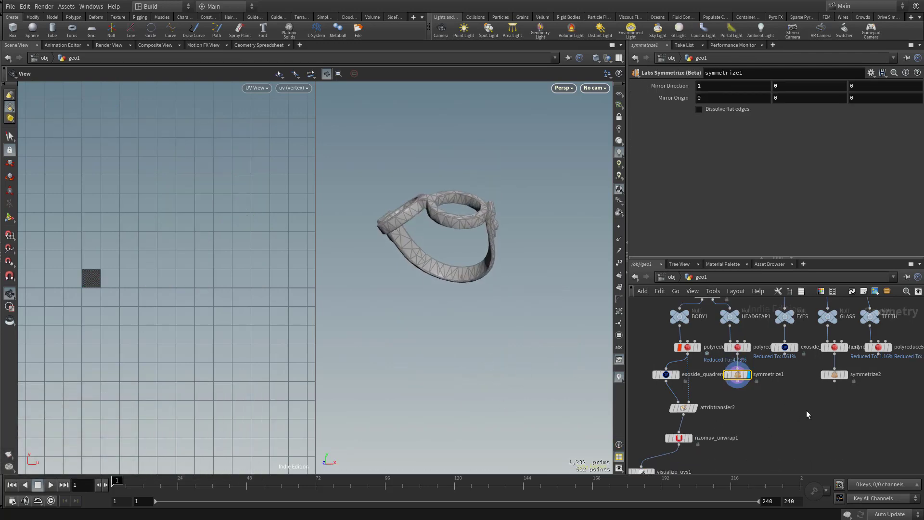
# Add a Labs Auto UV node directly below symmetrize1 and bring its UV layout into full view
pyautogui.press('Tab')
pyautogui.write('auto')
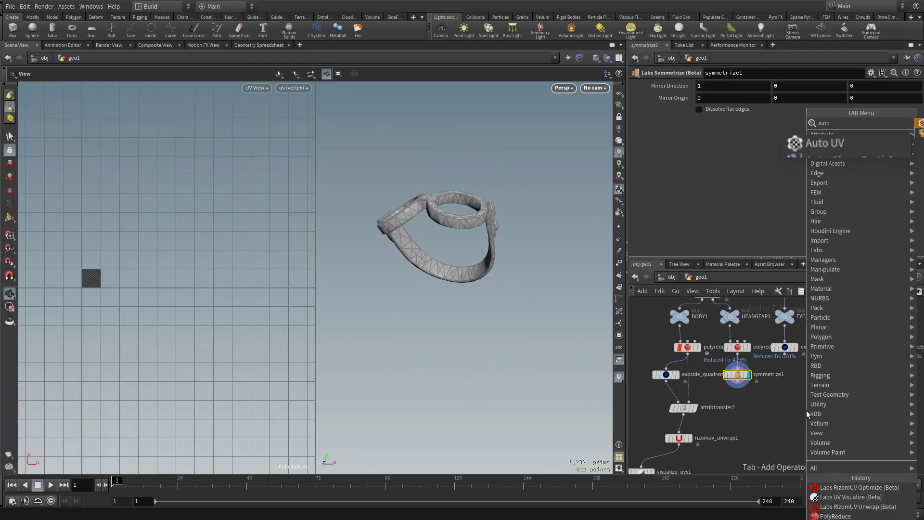
pyautogui.press('Return')
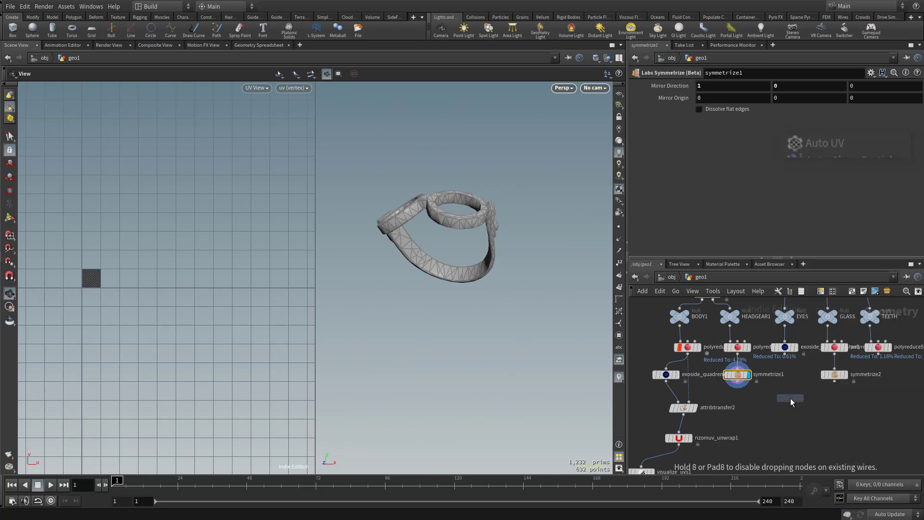
pyautogui.click(737, 408)
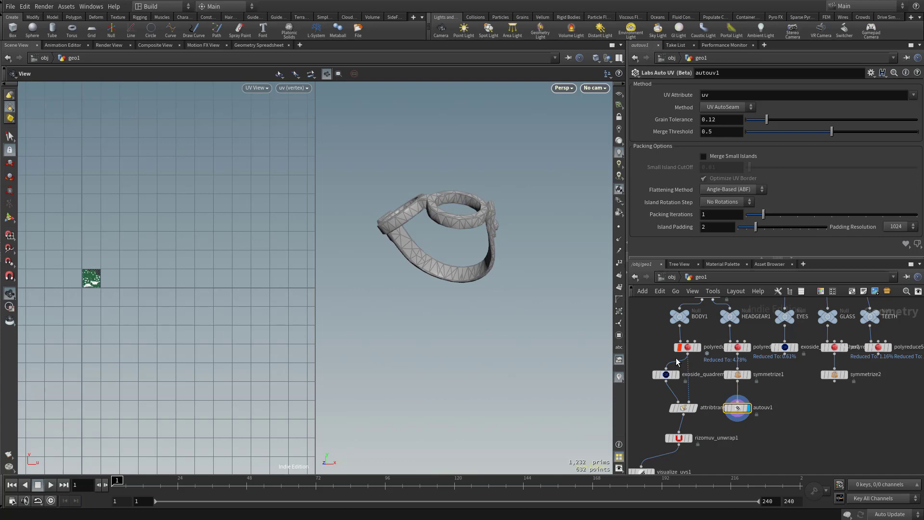
pyautogui.scroll(10, 212, 270)
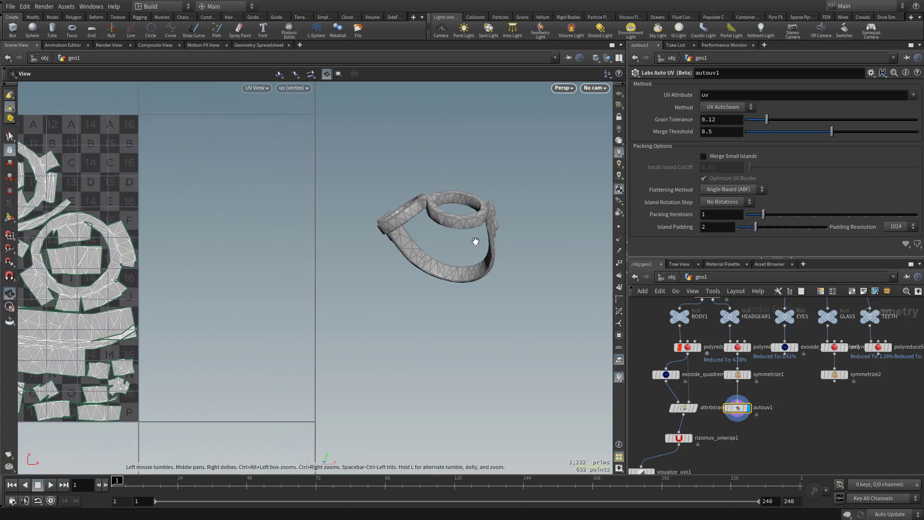
pyautogui.moveTo(138, 240); pyautogui.dragTo(260, 215, button='middle')
pyautogui.scroll(-5, 260, 215)
pyautogui.scroll(3, 233, 208)
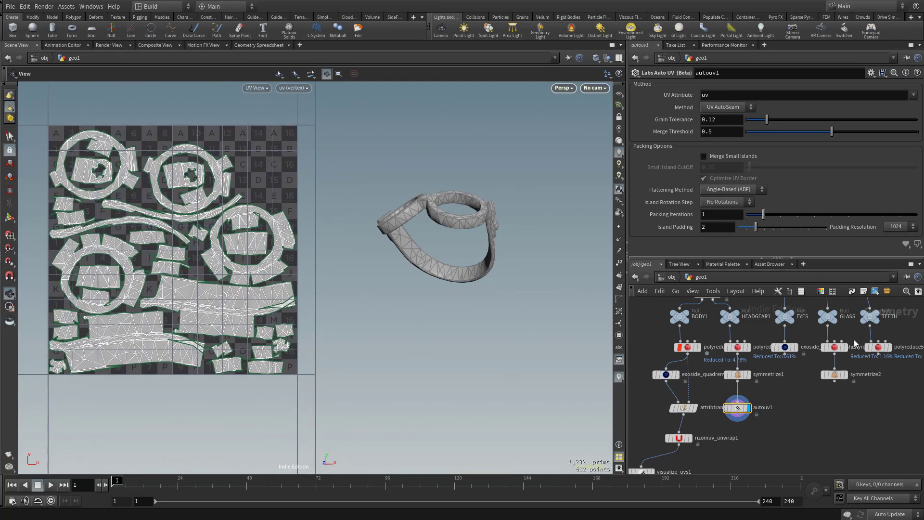
# Try the Shortest Path method and UV Unwrap with 4 planes on the Auto UV node, and return to UV AutoSeam
pyautogui.click(752, 107)
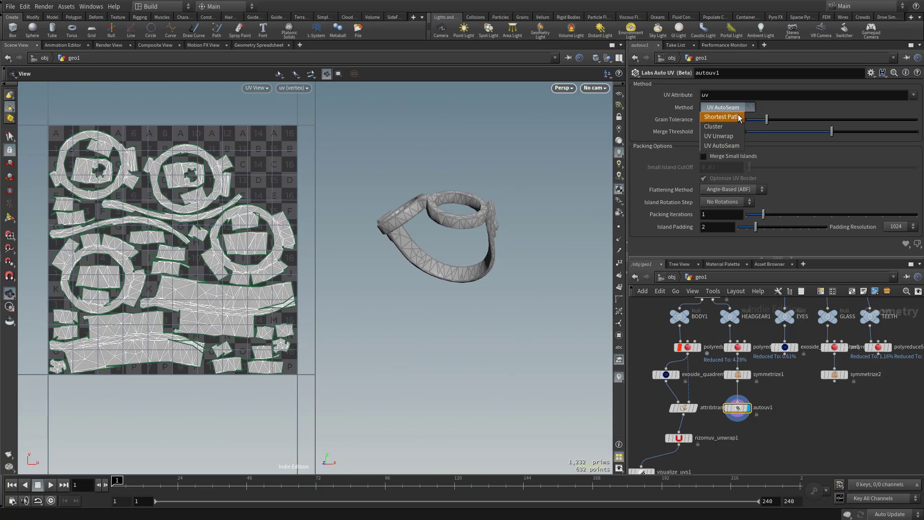
pyautogui.click(721, 117)
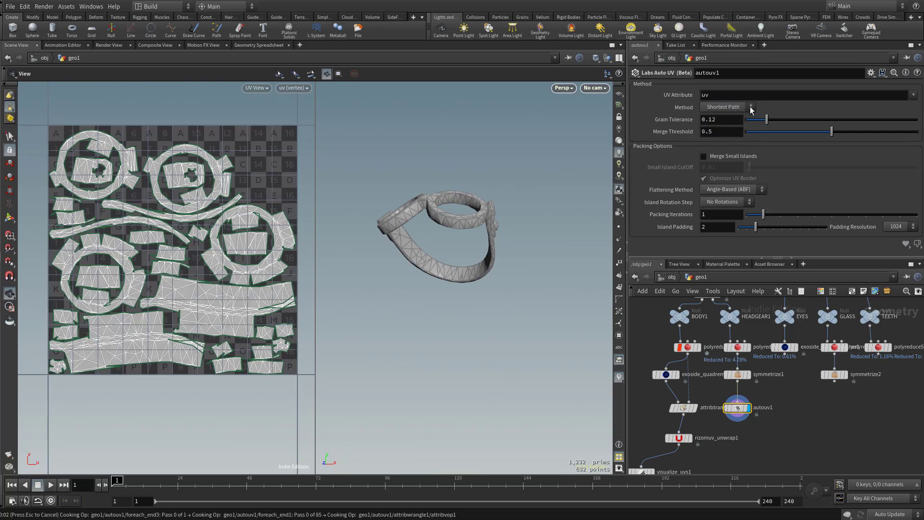
pyautogui.click(750, 106)
pyautogui.click(735, 137)
pyautogui.scroll(-1, 749, 107)
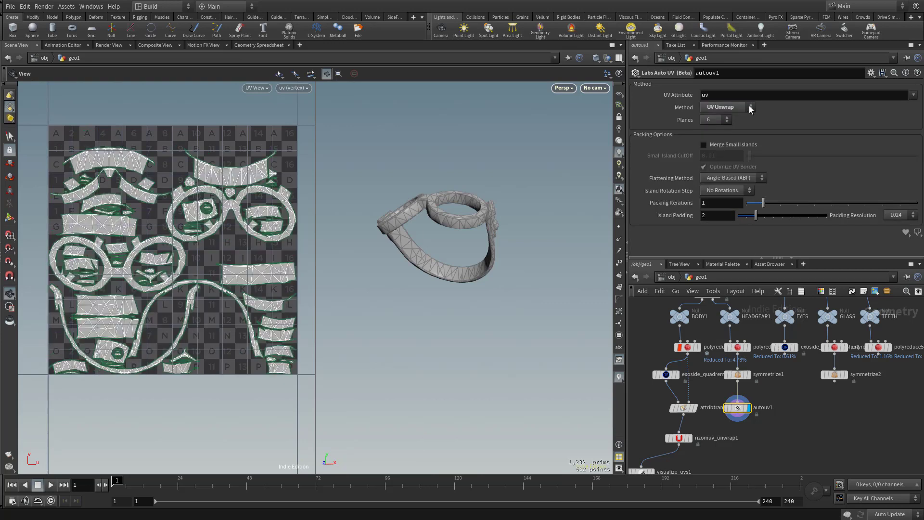
pyautogui.click(726, 120)
pyautogui.click(710, 136)
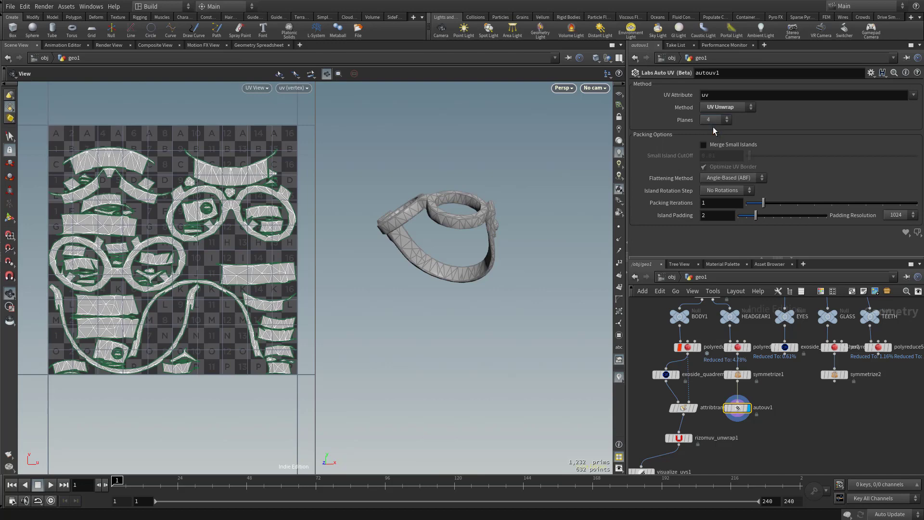
pyautogui.click(746, 109)
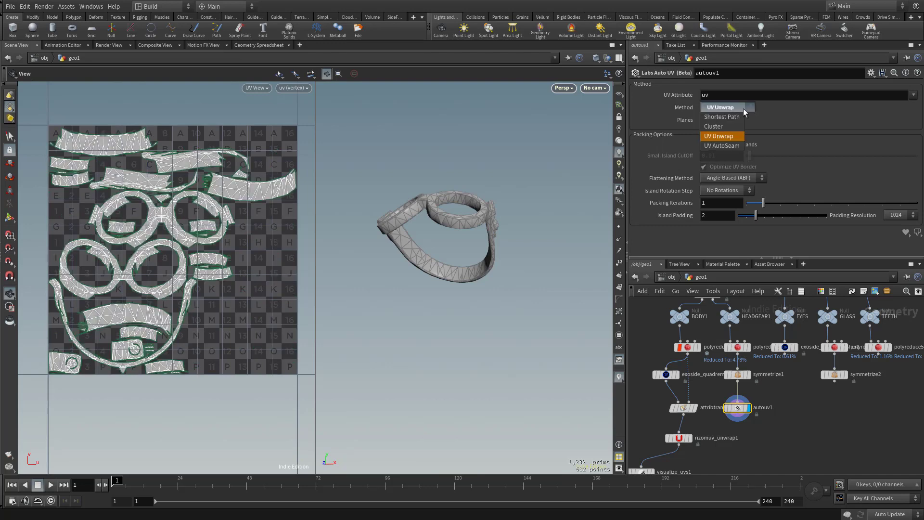
pyautogui.click(728, 145)
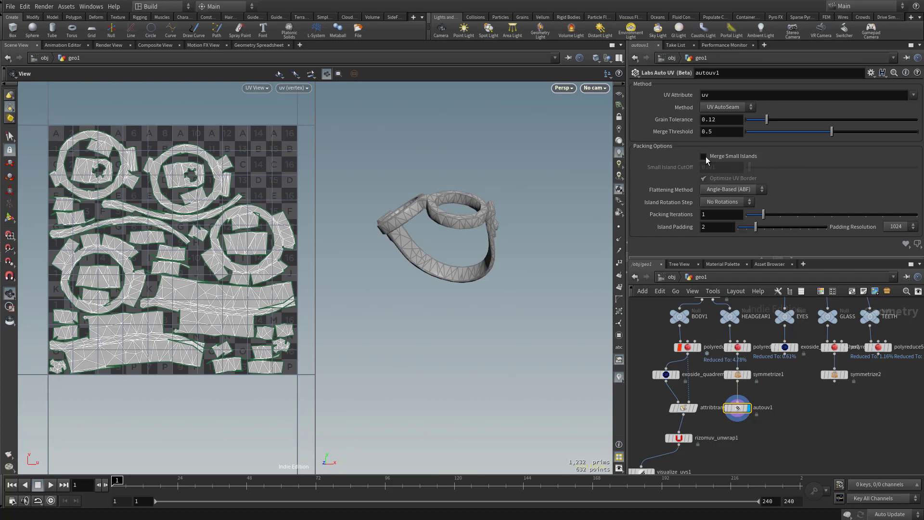
# Enable Merge Small Islands on the Auto UV node and tune its grain tolerance to 0.11 and merge threshold to 0.087
pyautogui.click(714, 160)
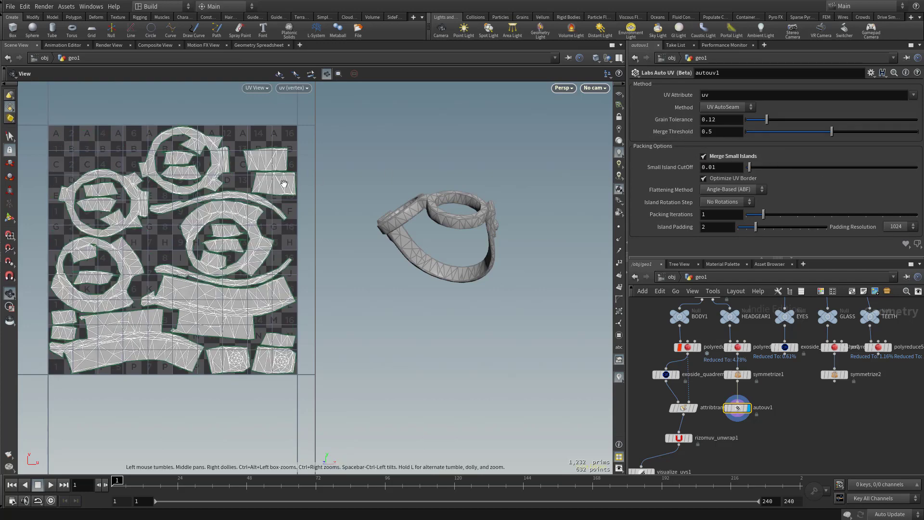
pyautogui.scroll(-5, 212, 160)
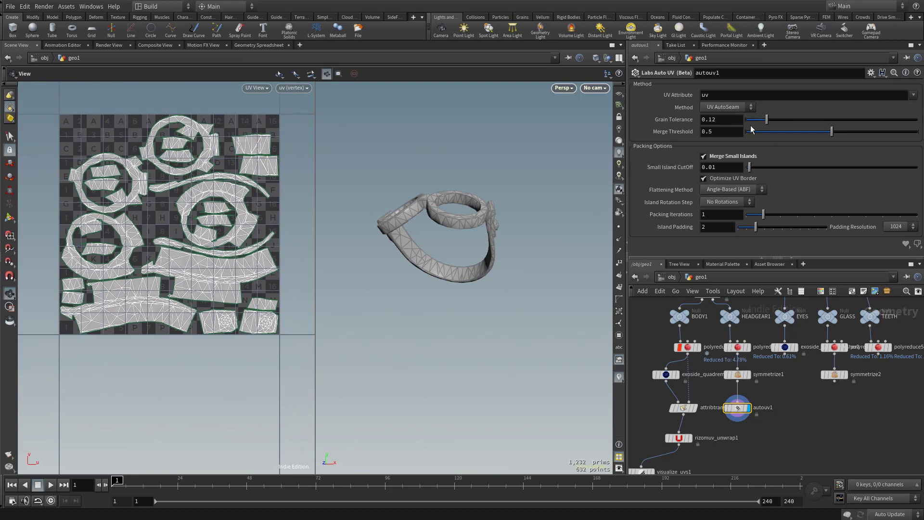
pyautogui.moveTo(765, 120)
pyautogui.mouseDown()
pyautogui.moveTo(739, 120)
pyautogui.moveTo(808, 122)
pyautogui.moveTo(763, 119)
pyautogui.mouseUp()
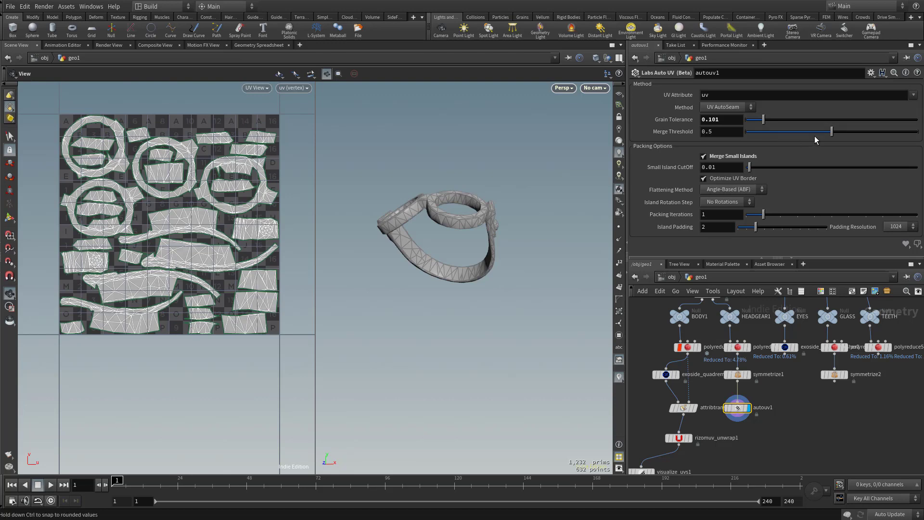
pyautogui.moveTo(831, 131); pyautogui.dragTo(760, 131)
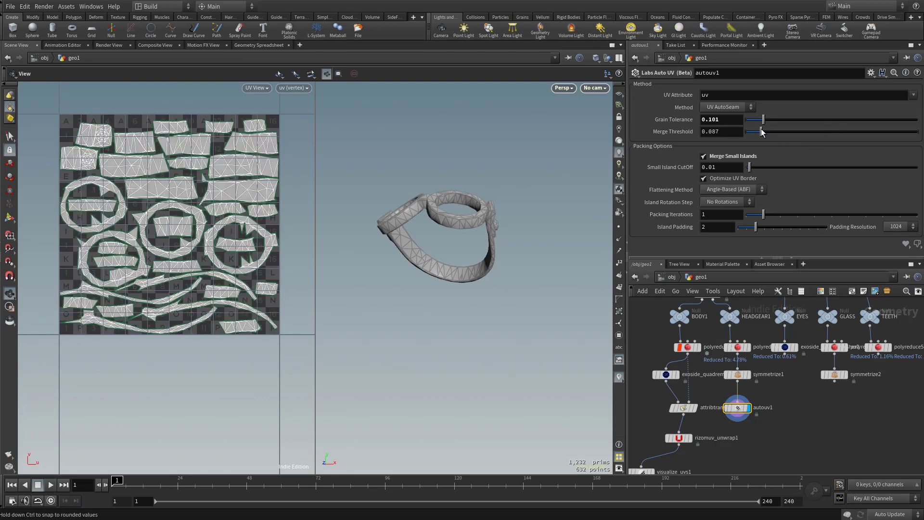
pyautogui.click(866, 132)
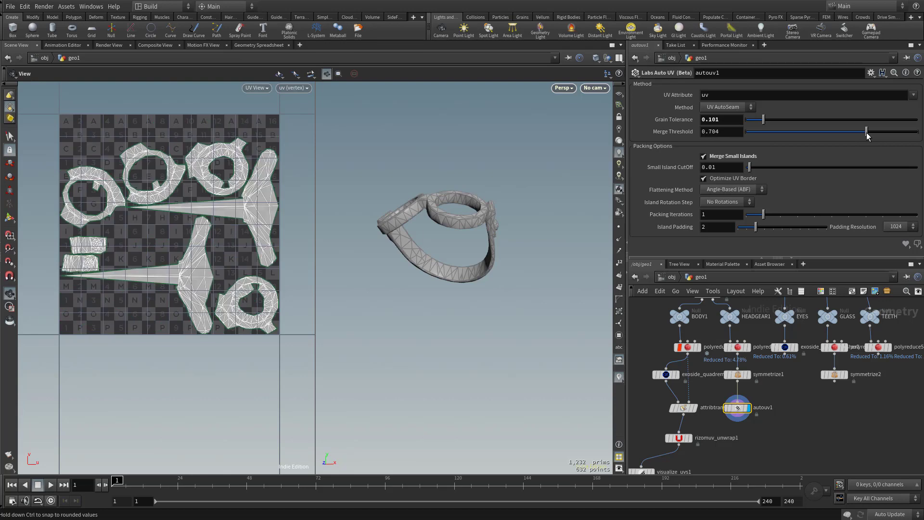
pyautogui.moveTo(812, 136); pyautogui.dragTo(765, 121)
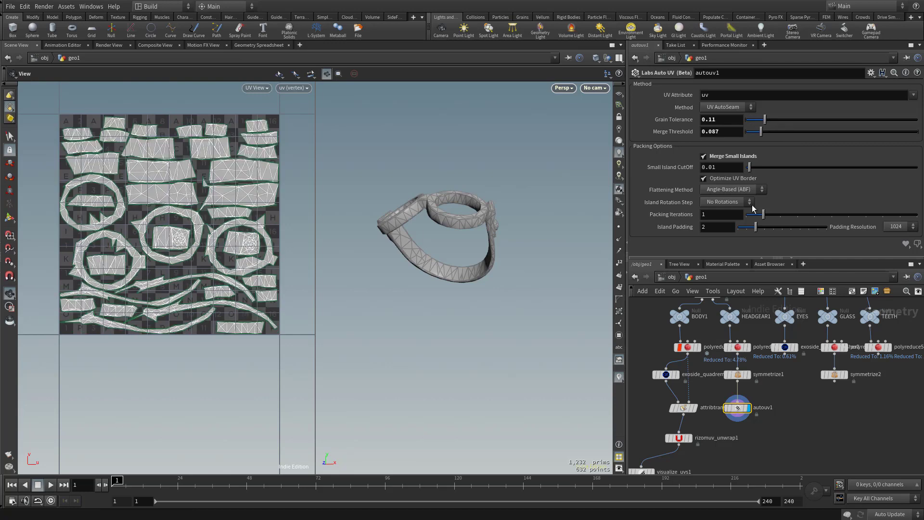
# Rewire the visualize_uvs1 node to the Auto UV output and display the headgear's seams and UV layout
pyautogui.moveTo(818, 393); pyautogui.dragTo(834, 352, button='middle')
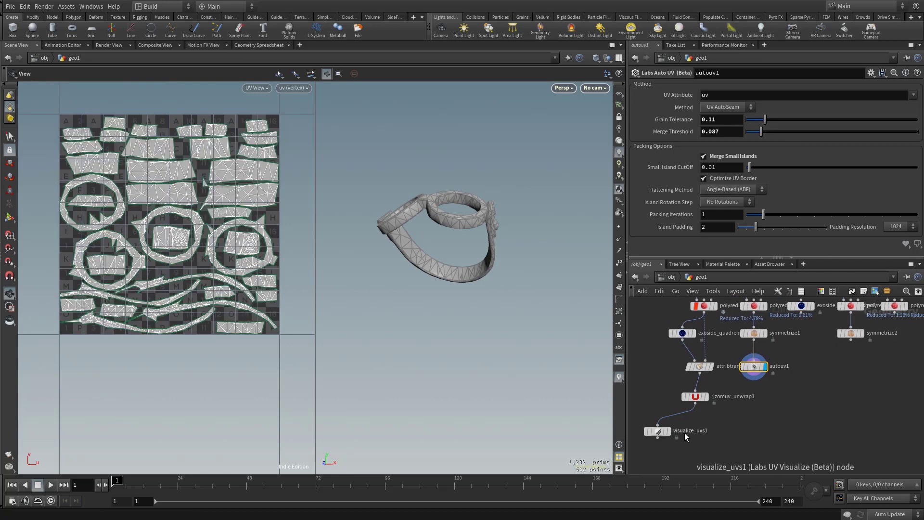
pyautogui.moveTo(658, 431); pyautogui.dragTo(762, 418)
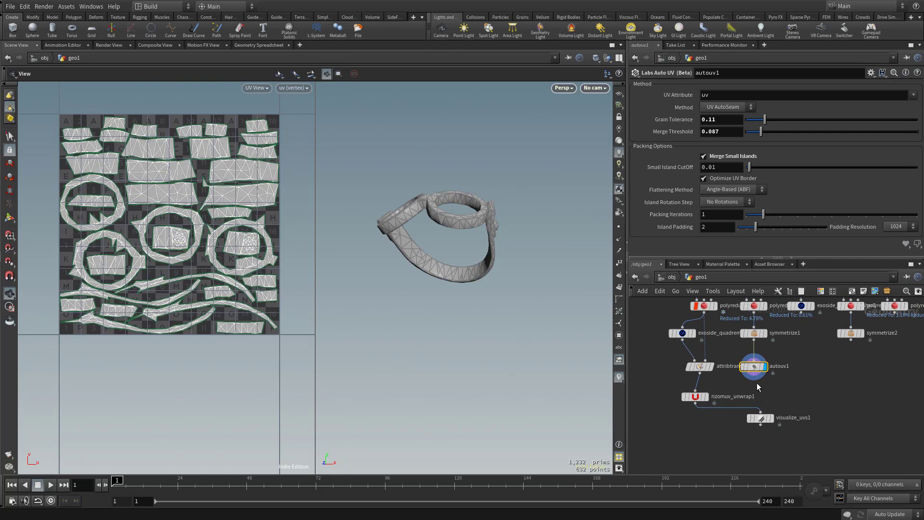
pyautogui.moveTo(756, 377); pyautogui.dragTo(772, 418)
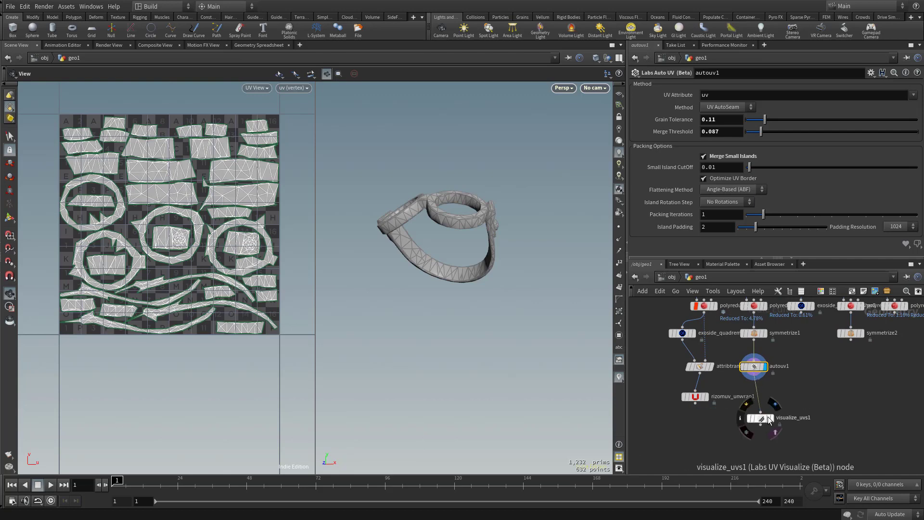
pyautogui.moveTo(519, 288); pyautogui.dragTo(513, 316)
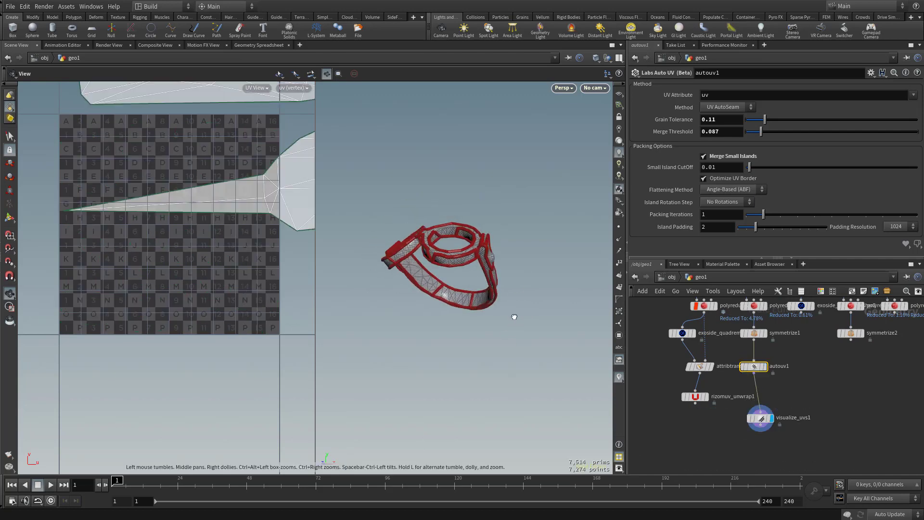
pyautogui.moveTo(180, 213); pyautogui.dragTo(6, 173, button='right')
pyautogui.press('h')
pyautogui.scroll(3, 794, 396)
pyautogui.scroll(-2, 821, 395)
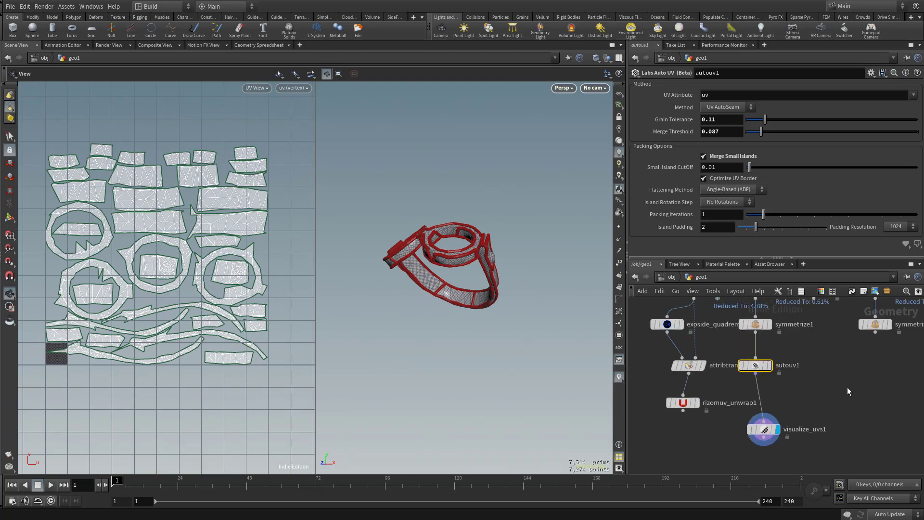
# Adjust the Auto UV grain tolerance to 0.141 and merge threshold to 0.135, checking the seams on the headgear
pyautogui.moveTo(848, 389); pyautogui.dragTo(866, 398, button='middle')
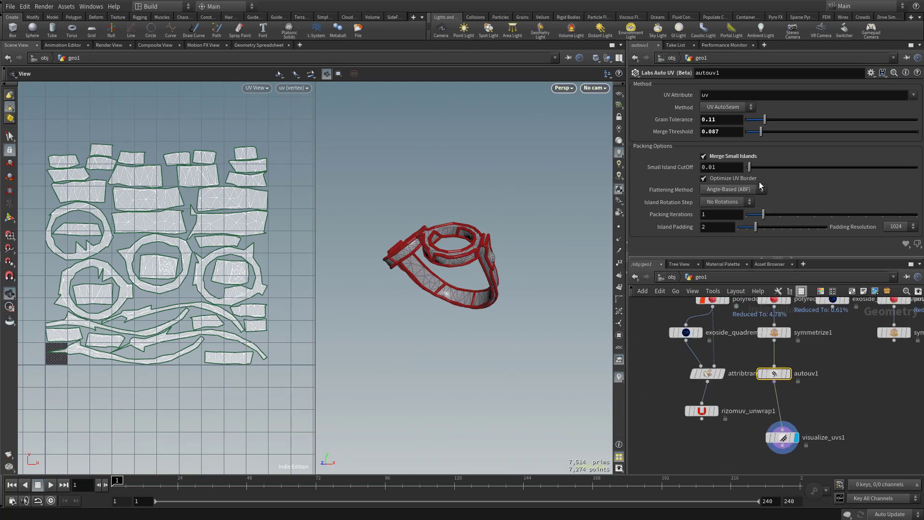
pyautogui.moveTo(769, 122); pyautogui.dragTo(782, 120)
pyautogui.moveTo(517, 192)
pyautogui.mouseDown()
pyautogui.moveTo(521, 207)
pyautogui.moveTo(528, 196)
pyautogui.mouseUp()
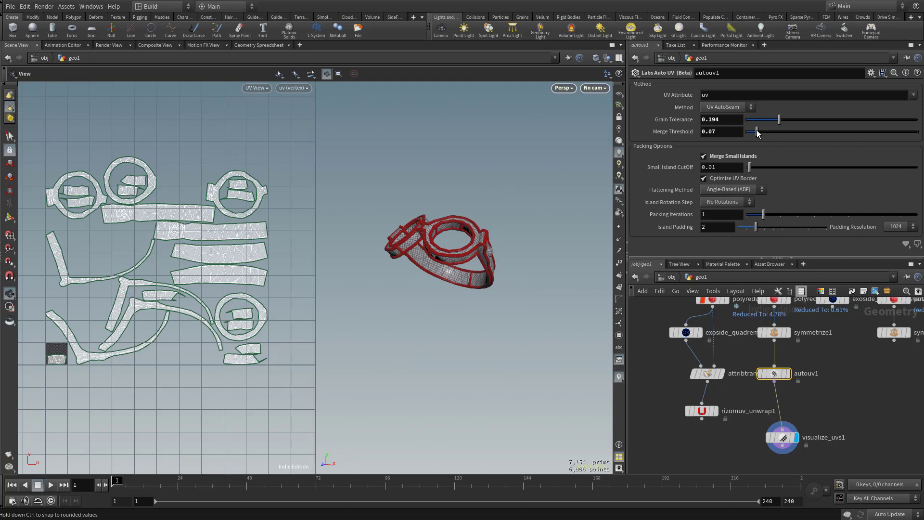
pyautogui.moveTo(755, 134); pyautogui.dragTo(770, 133)
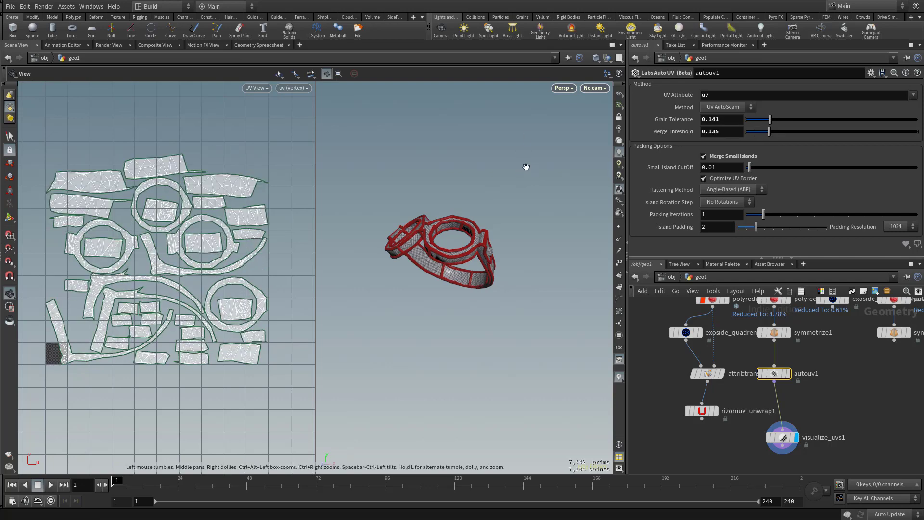
pyautogui.moveTo(526, 169); pyautogui.dragTo(537, 137)
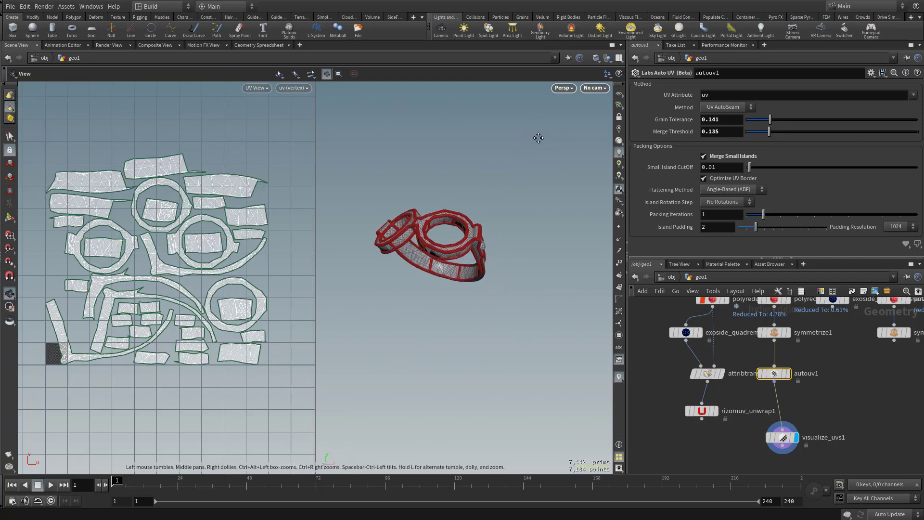
# Add a Labs RizomUV Unwrap node beneath the quad remesher of the EYES branch
pyautogui.moveTo(837, 368); pyautogui.dragTo(803, 374, button='middle')
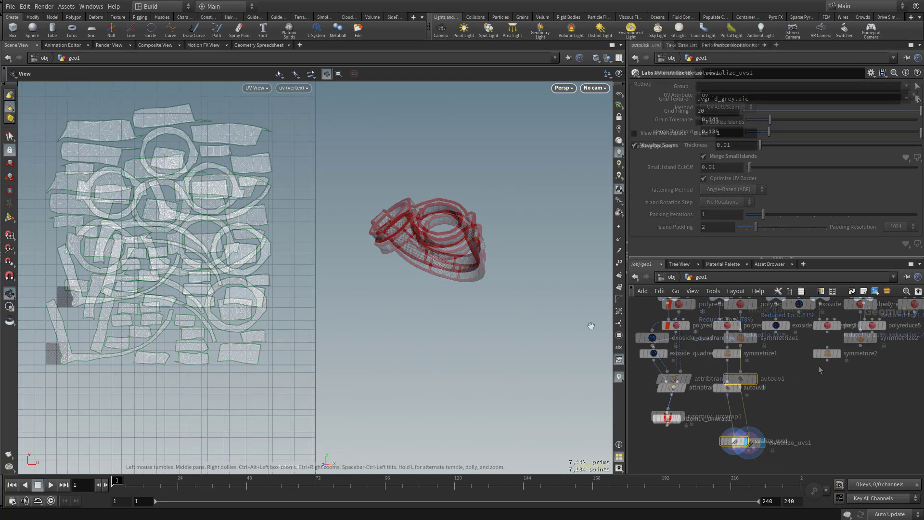
pyautogui.scroll(2, 817, 373)
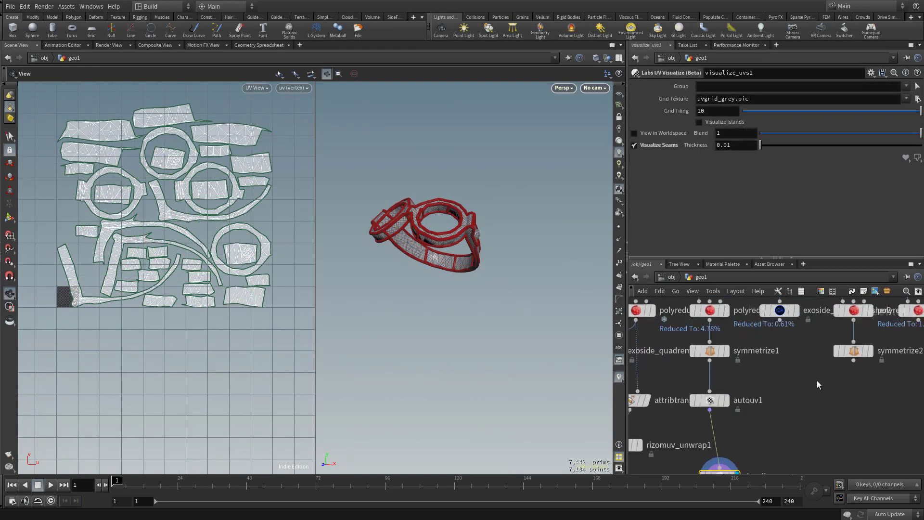
pyautogui.scroll(-4, 817, 384)
pyautogui.press('Tab')
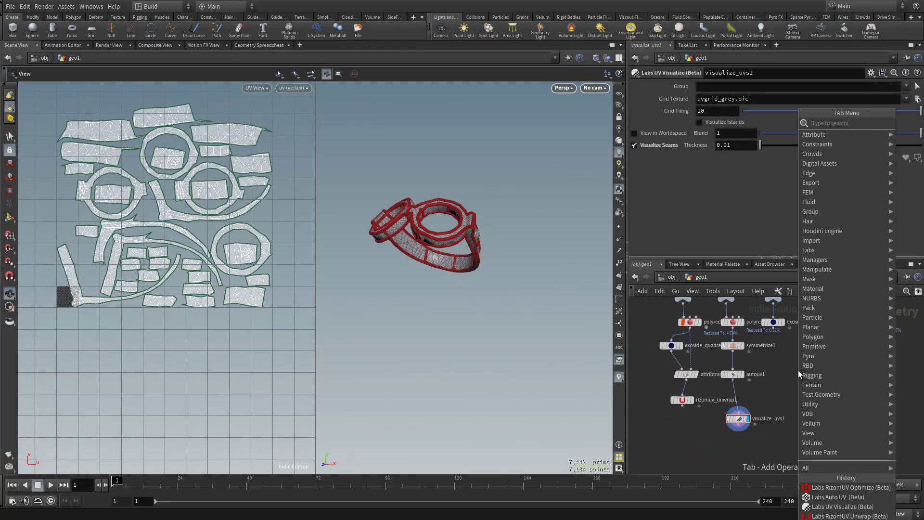
pyautogui.write('rizom')
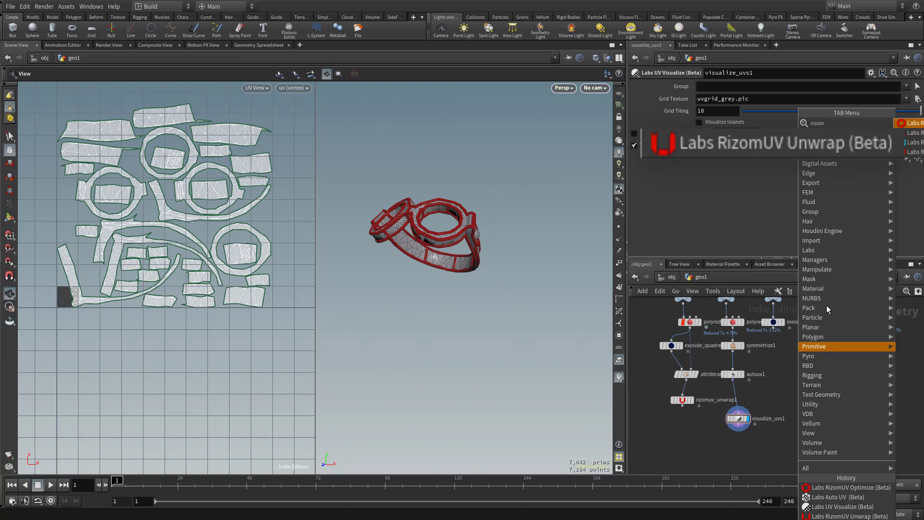
pyautogui.press('Return')
pyautogui.click(782, 365)
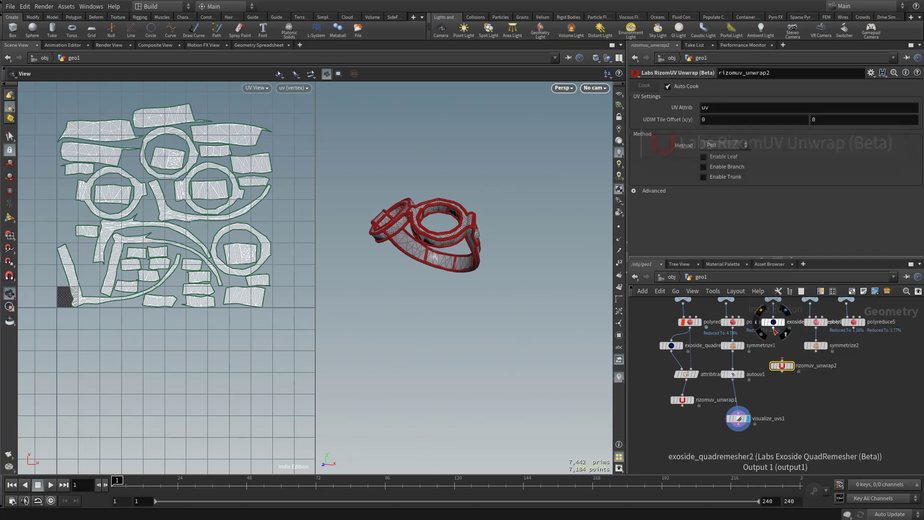
# Connect the EYES quad remesher to the new RizomUV Unwrap node and display its unwrapped result
pyautogui.moveTo(781, 362); pyautogui.dragTo(772, 360)
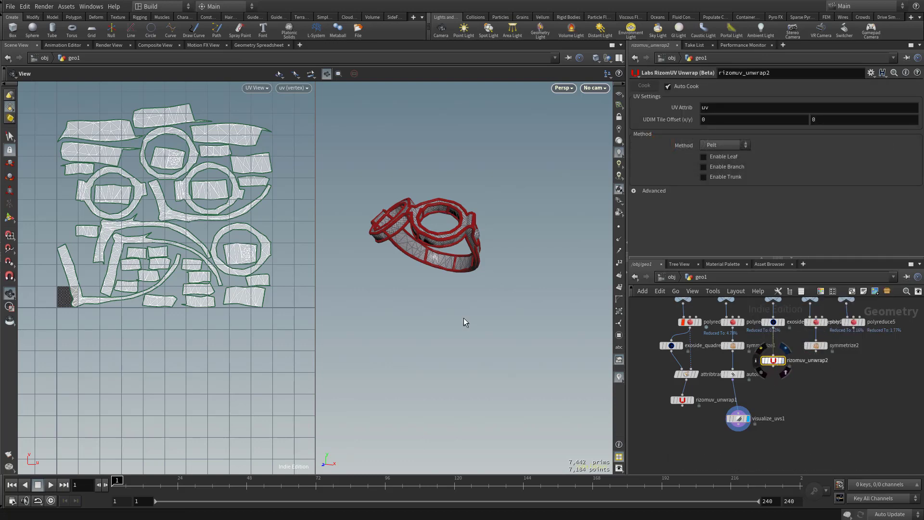
pyautogui.moveTo(39, 314); pyautogui.dragTo(233, 169, button='right')
pyautogui.moveTo(233, 169); pyautogui.dragTo(217, 172, button='middle')
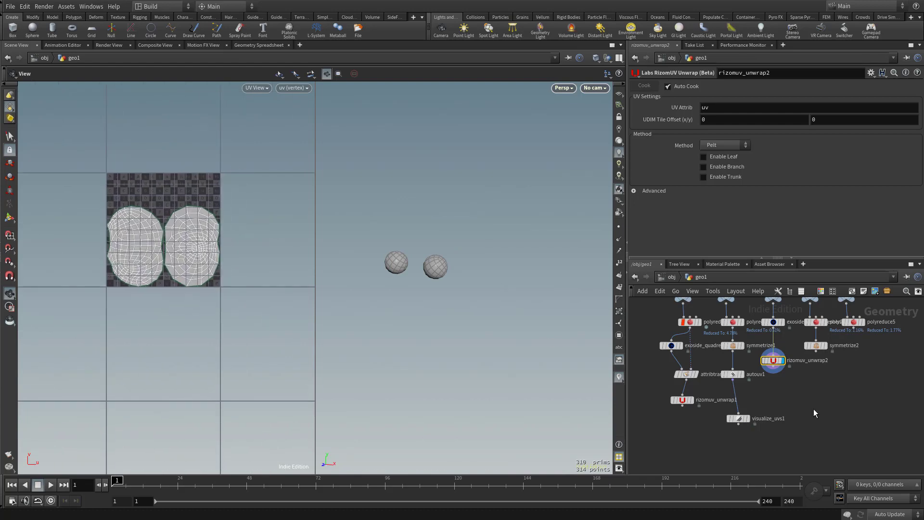
# Rewire the visualize_uvs1 node beneath the eyes' RizomUV Unwrap node and display the eyes' seams and UV layout
pyautogui.moveTo(772, 366); pyautogui.dragTo(780, 401)
pyautogui.click(778, 400)
pyautogui.scroll(-5, 66, 219)
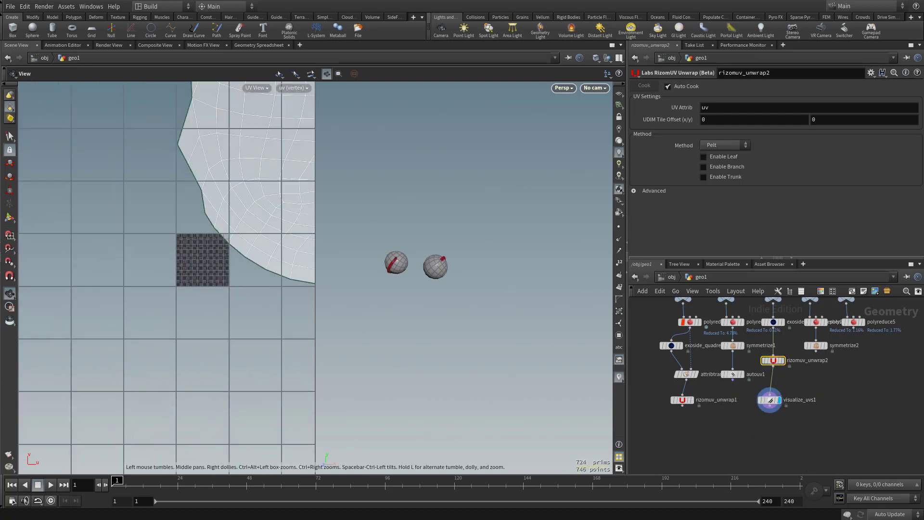
pyautogui.moveTo(173, 201); pyautogui.dragTo(66, 219, button='middle')
pyautogui.moveTo(407, 293); pyautogui.dragTo(507, 298, button='right')
pyautogui.moveTo(769, 400); pyautogui.dragTo(772, 379)
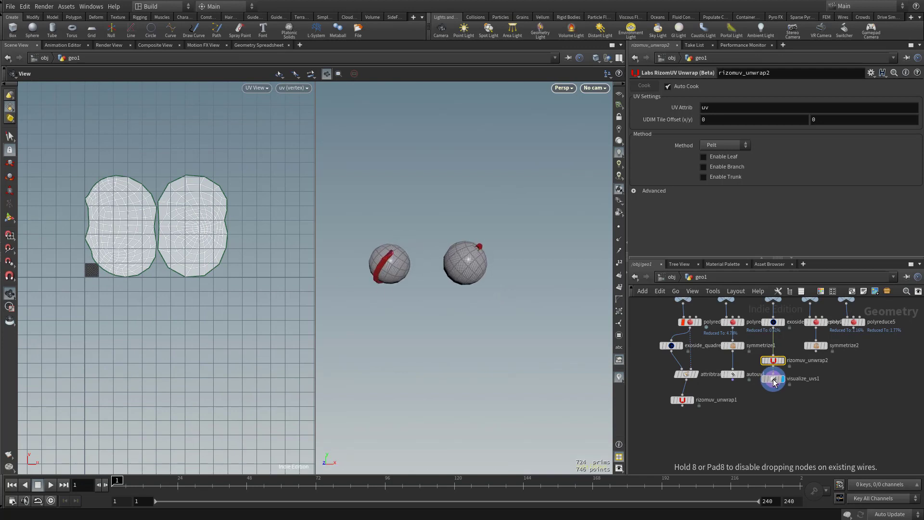
pyautogui.moveTo(817, 402); pyautogui.dragTo(818, 397, button='middle')
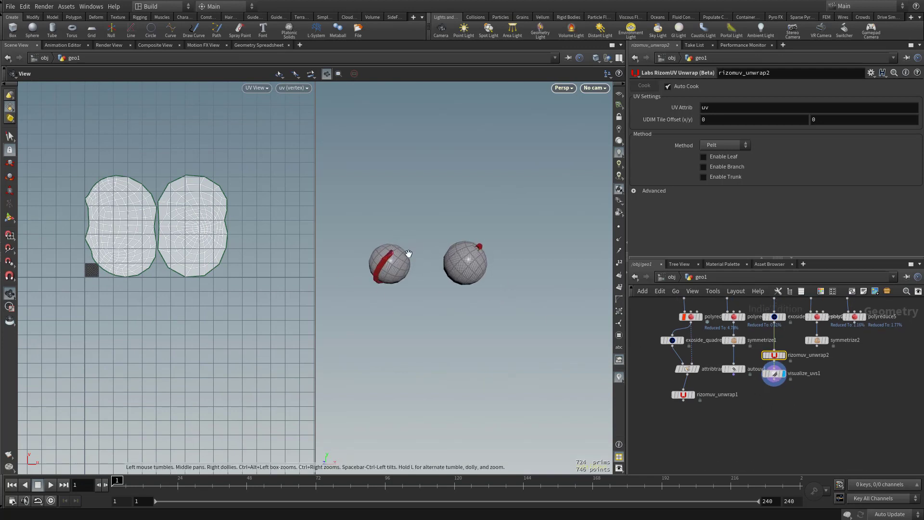
# Add a Labs Symmetrize node and connect it beneath visualize_uvs1 in the EYES branch
pyautogui.moveTo(744, 390); pyautogui.dragTo(786, 392, button='middle')
pyautogui.scroll(2, 755, 373)
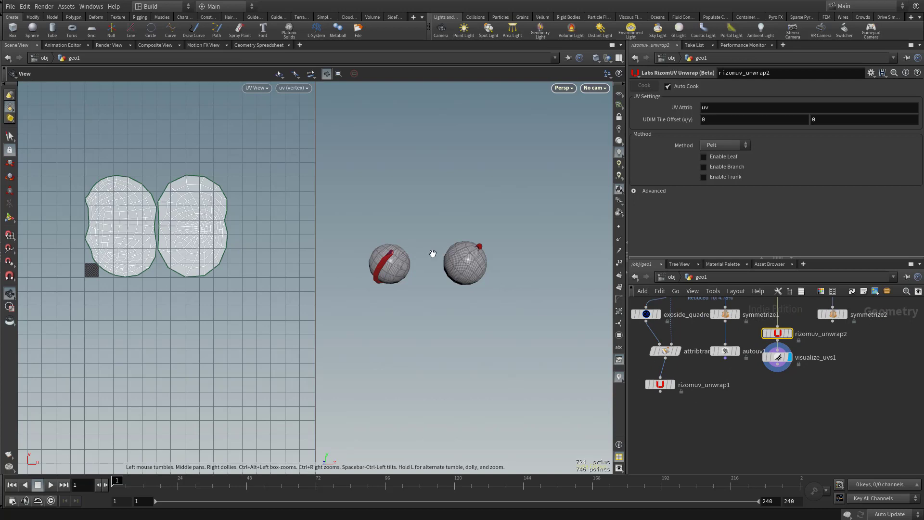
pyautogui.press('Tab')
pyautogui.write('symme')
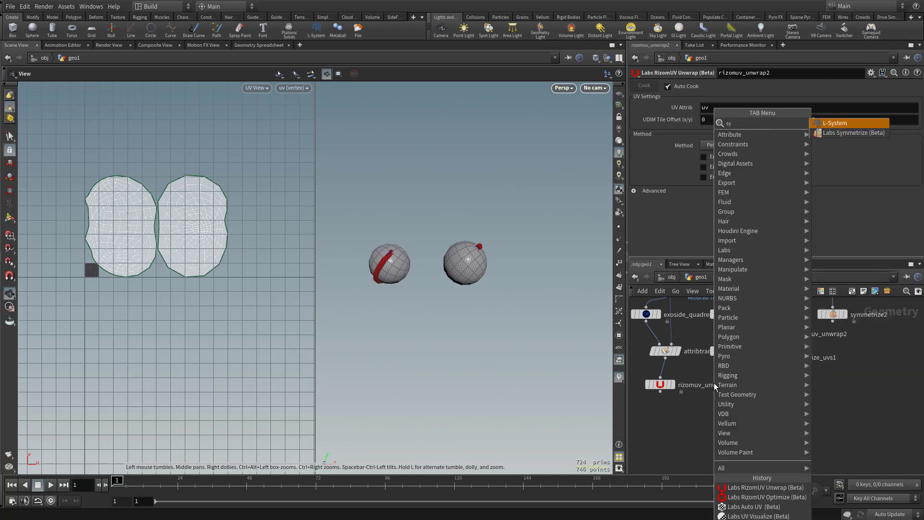
pyautogui.press('Return')
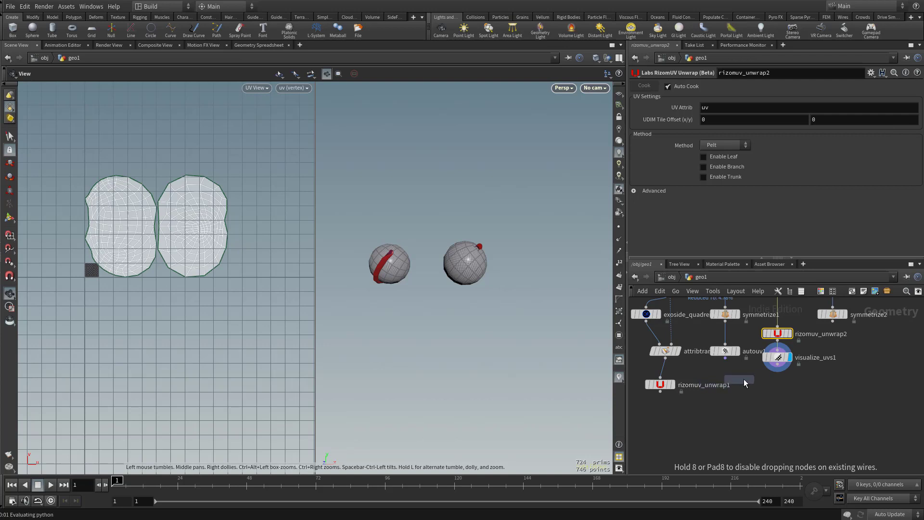
pyautogui.click(776, 385)
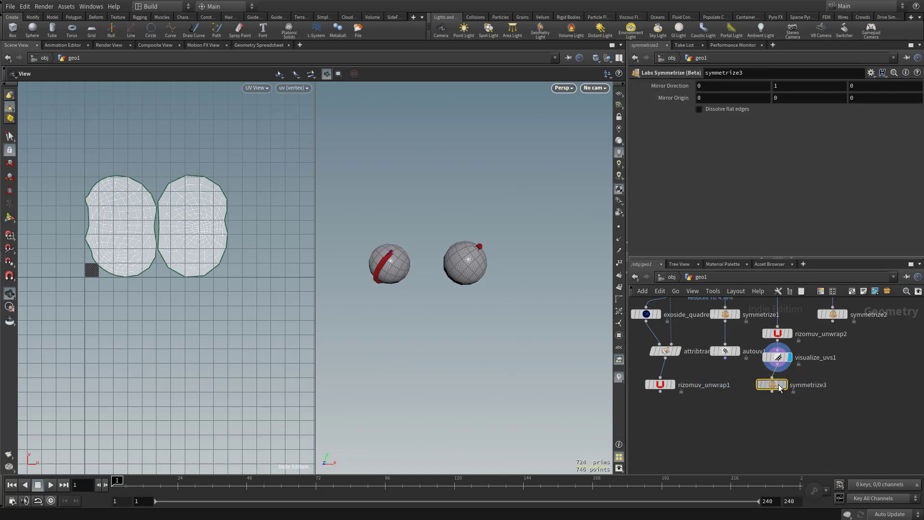
pyautogui.moveTo(789, 387)
# Set the eyes' symmetrize mirror direction to 1, 0, 0, display the node and inspect the mirrored eyes
pyautogui.click(776, 86)
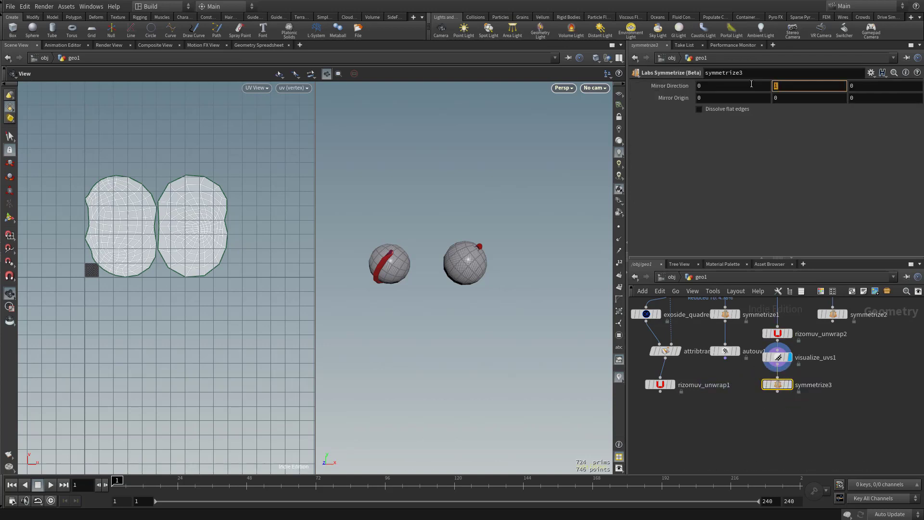
pyautogui.moveTo(708, 85); pyautogui.dragTo(651, 87)
pyautogui.write('1')
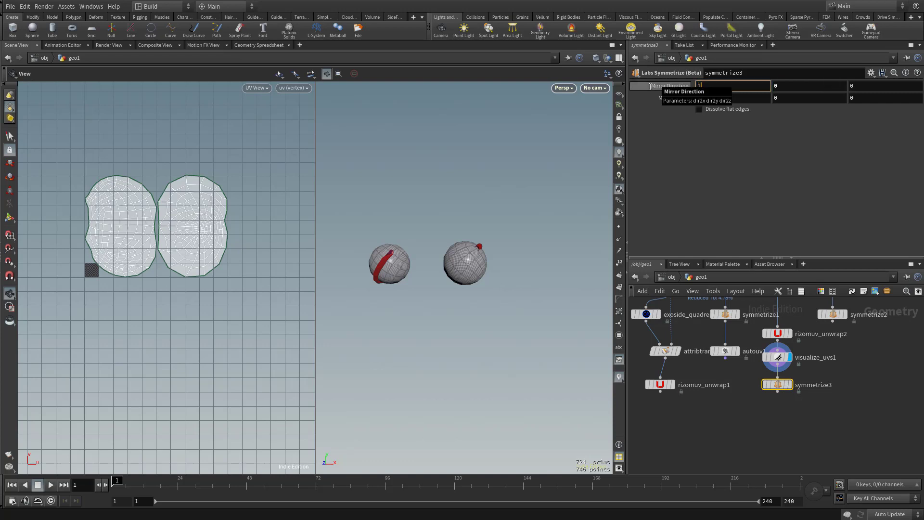
pyautogui.press('Return')
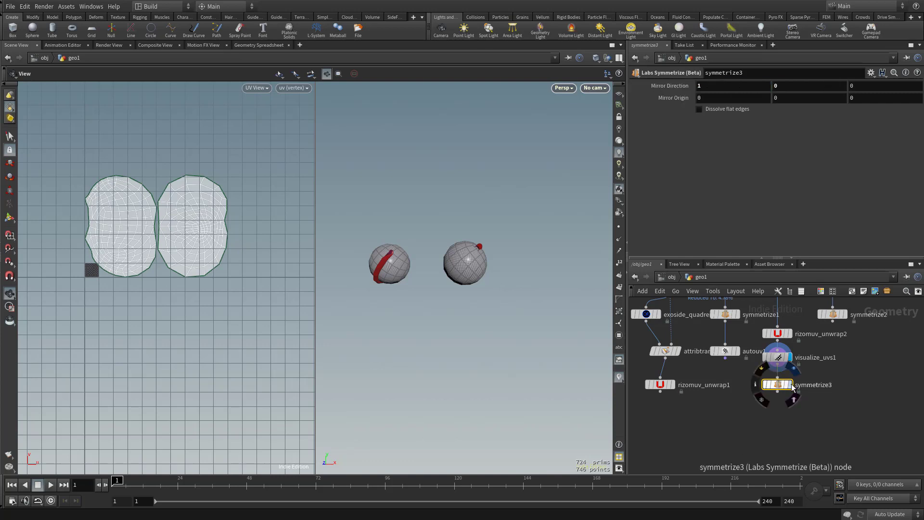
pyautogui.click(789, 385)
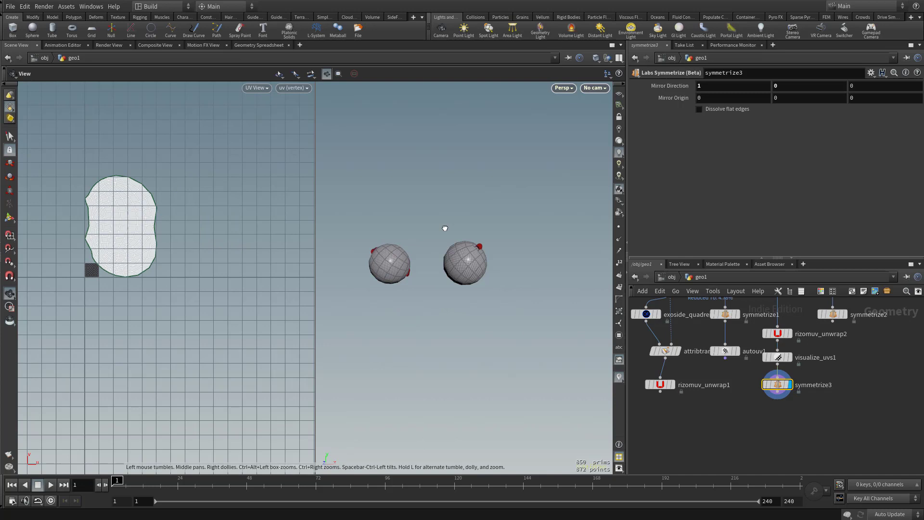
pyautogui.moveTo(445, 228); pyautogui.dragTo(462, 184)
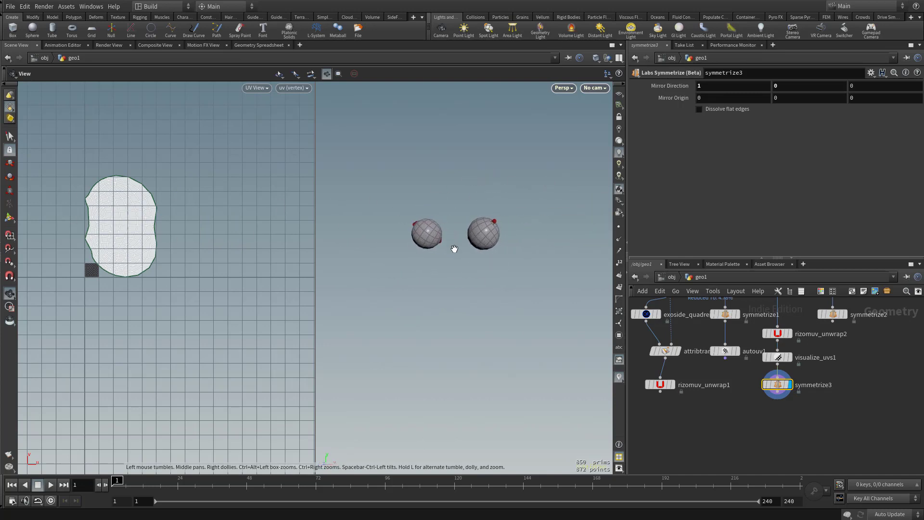
pyautogui.moveTo(455, 263); pyautogui.dragTo(474, 282)
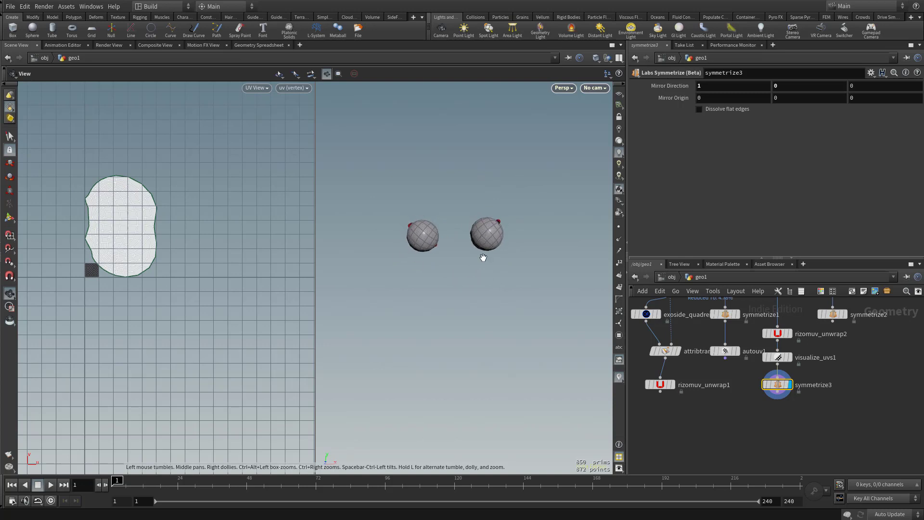
pyautogui.moveTo(483, 288); pyautogui.dragTo(478, 232)
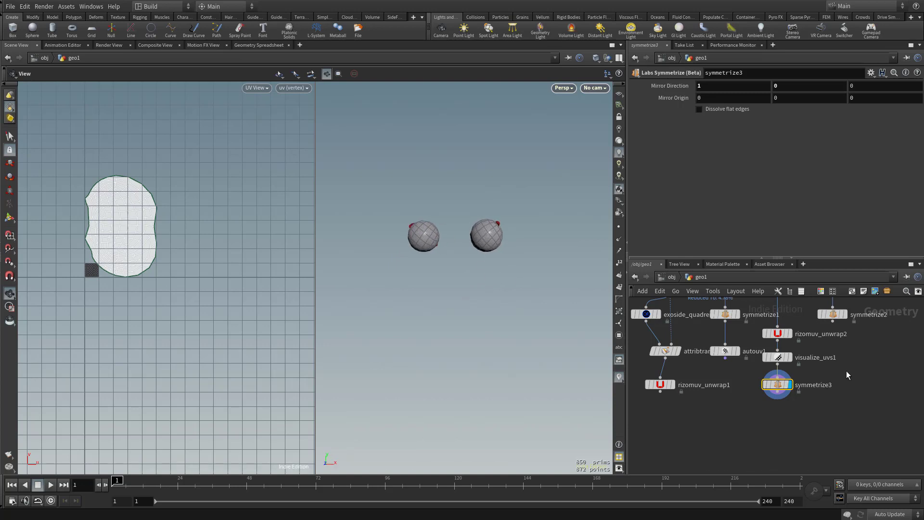
# Display the symmetrize2 node of the GLASS branch and bring the glass pieces into view
pyautogui.scroll(-4, 854, 347)
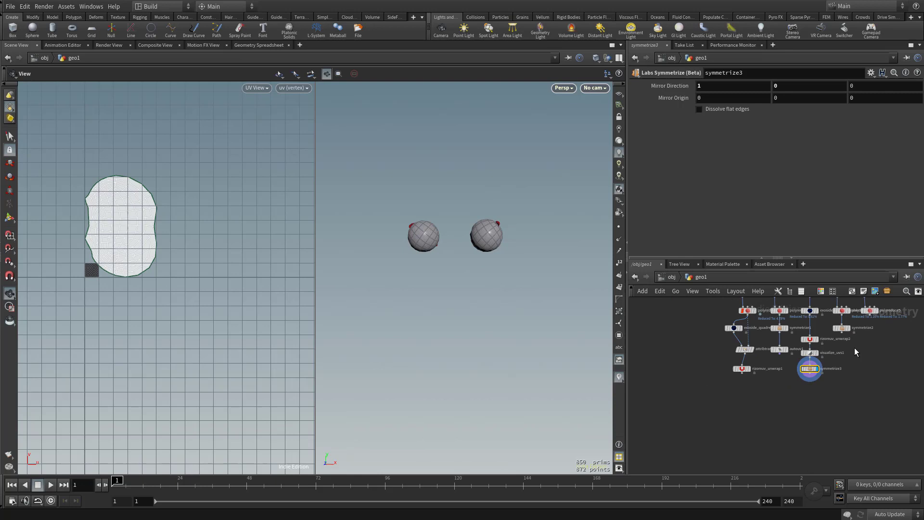
pyautogui.moveTo(854, 364); pyautogui.dragTo(804, 409, button='middle')
pyautogui.scroll(4, 824, 390)
pyautogui.moveTo(821, 377); pyautogui.dragTo(856, 382, button='middle')
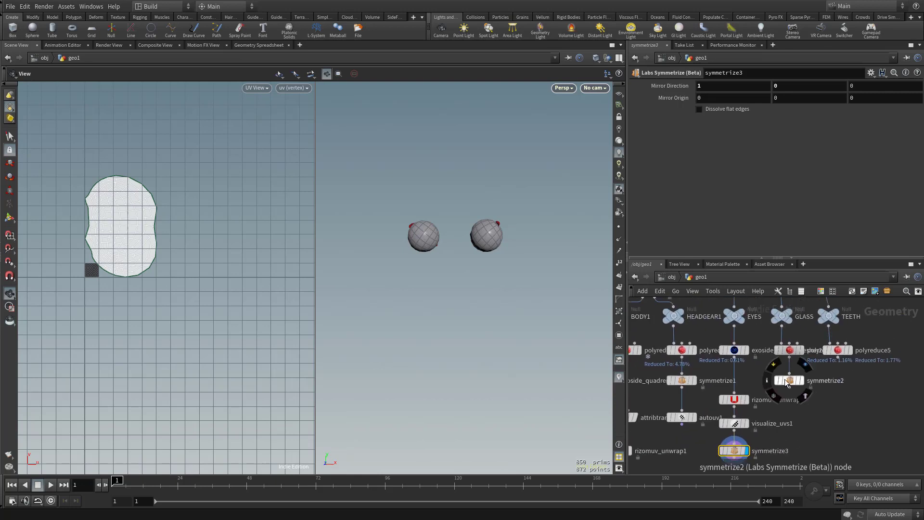
pyautogui.click(802, 361)
pyautogui.moveTo(520, 293); pyautogui.dragTo(505, 323, button='middle')
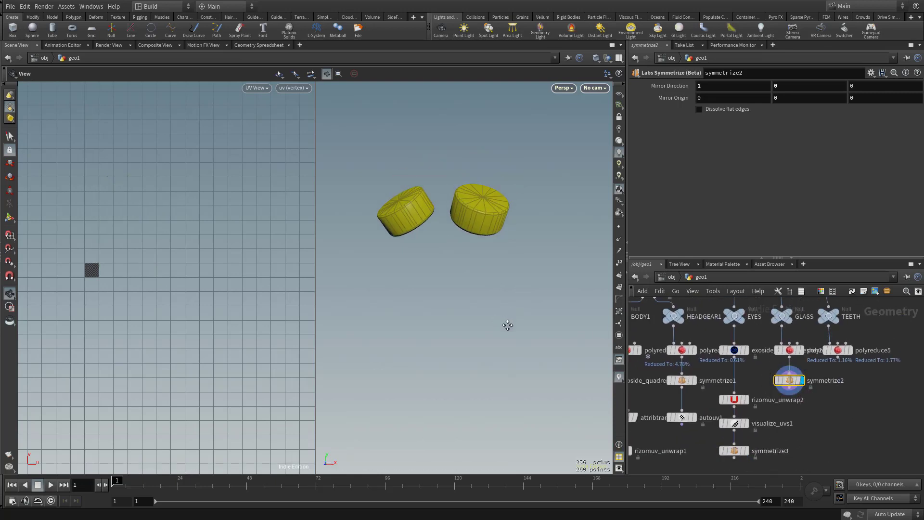
# Add a Labs Auto UV node after symmetrize2 in the GLASS branch and frame its UV layout
pyautogui.press('Tab')
pyautogui.write('autouv')
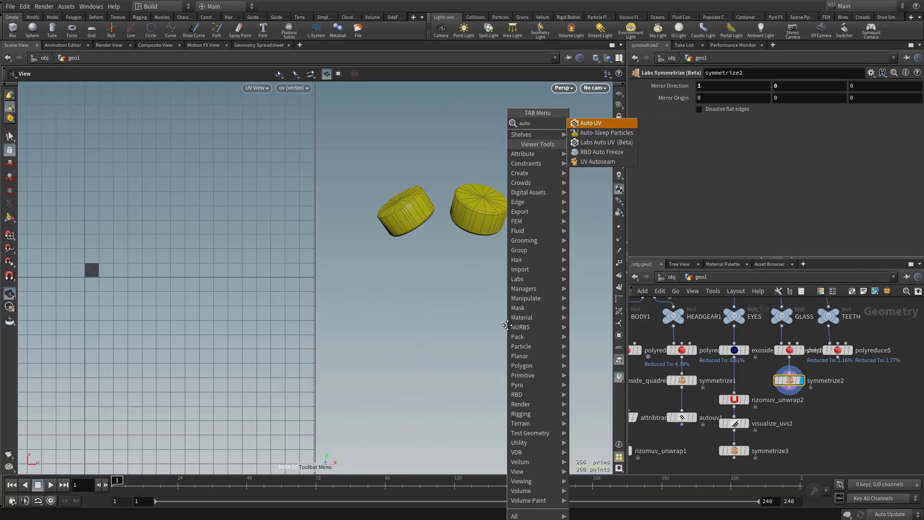
pyautogui.press('Return')
pyautogui.moveTo(118, 241); pyautogui.dragTo(313, 273, button='right')
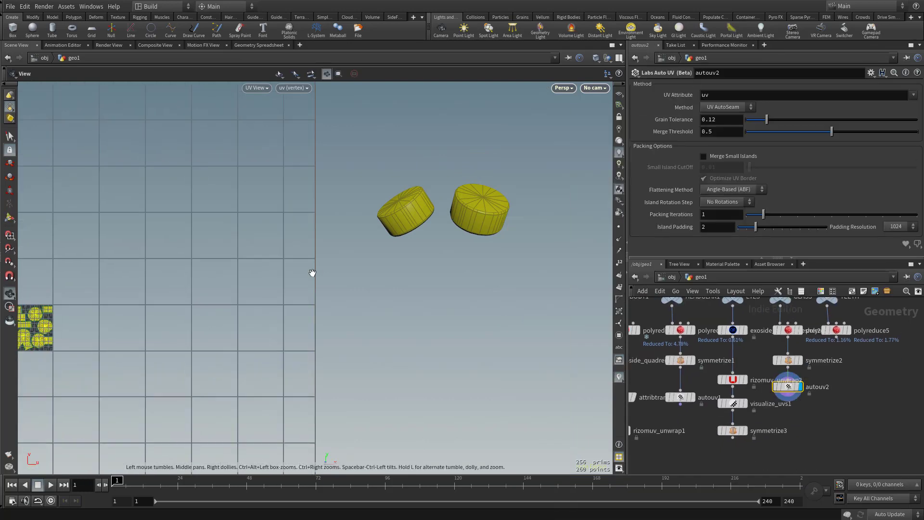
pyautogui.moveTo(53, 308); pyautogui.dragTo(241, 232, button='middle')
pyautogui.moveTo(148, 223); pyautogui.dragTo(211, 266, button='right')
pyautogui.moveTo(211, 266); pyautogui.dragTo(82, 233, button='middle')
pyautogui.moveTo(224, 248); pyautogui.dragTo(241, 258, button='right')
pyautogui.moveTo(241, 257); pyautogui.dragTo(217, 259, button='middle')
pyautogui.moveTo(216, 260); pyautogui.dragTo(222, 262, button='right')
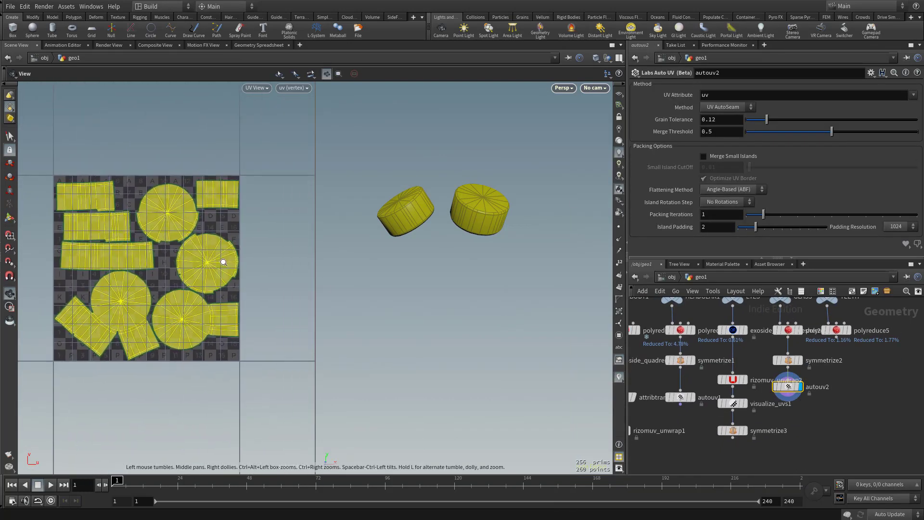
# Enable merging of small islands for the glass Auto UV, with merge threshold 0.454 and grain tolerance 0.144
pyautogui.click(728, 158)
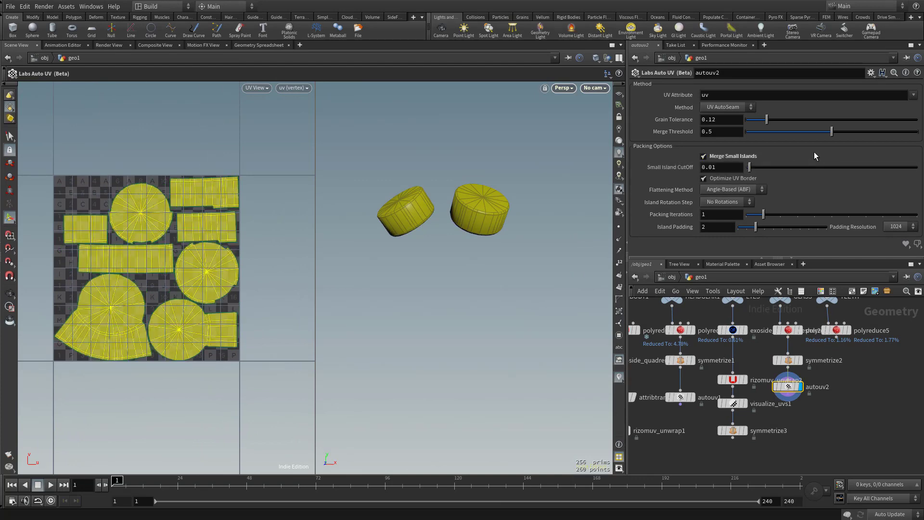
pyautogui.moveTo(831, 132); pyautogui.dragTo(824, 136)
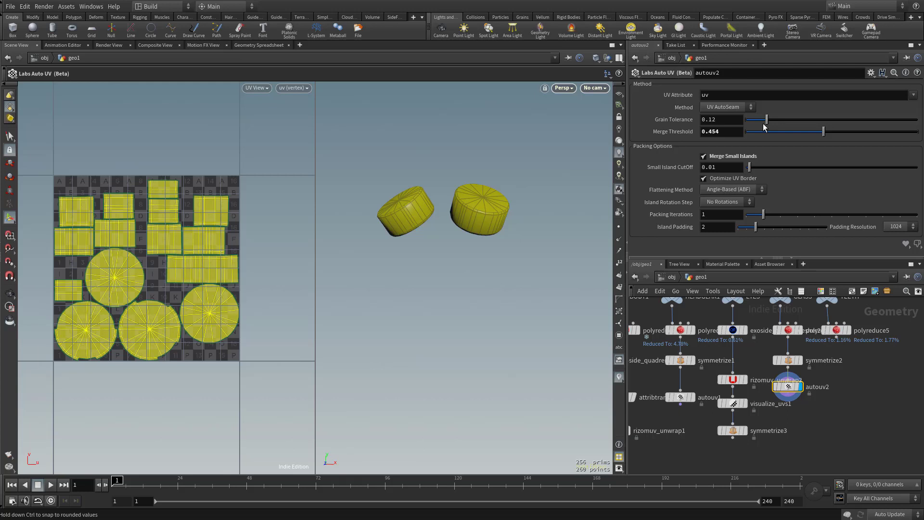
pyautogui.moveTo(766, 118); pyautogui.dragTo(770, 119)
# Add a Labs RizomUV Unwrap node beneath polyreduce5 in the TEETH branch, connect it and display its result
pyautogui.moveTo(843, 370); pyautogui.dragTo(794, 404, button='middle')
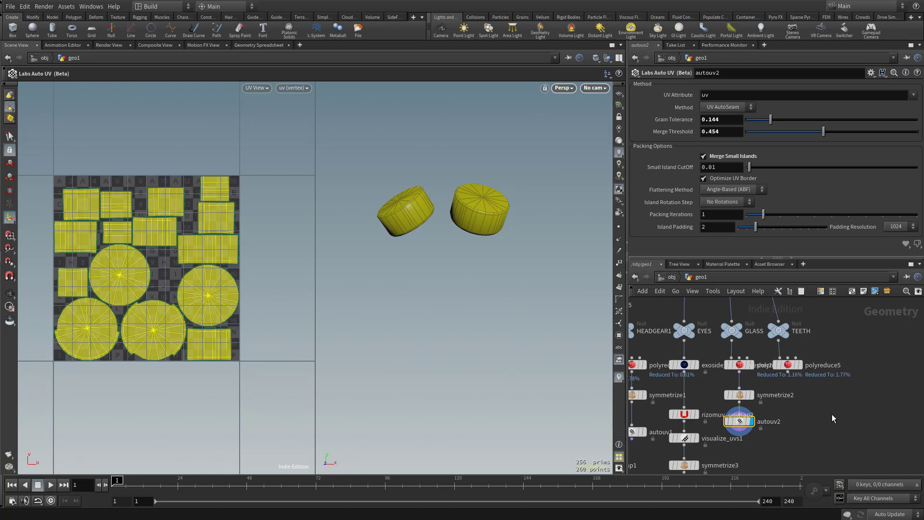
pyautogui.press('Tab')
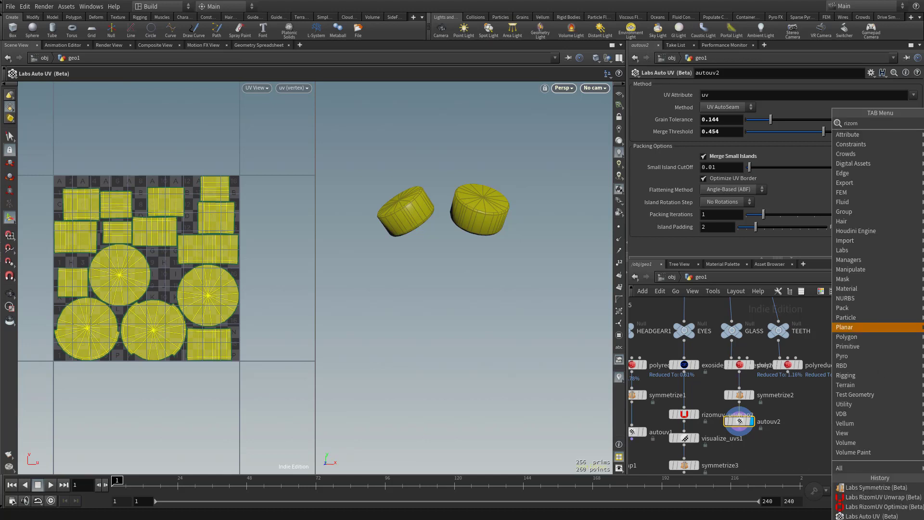
pyautogui.press('Return')
pyautogui.click(790, 402)
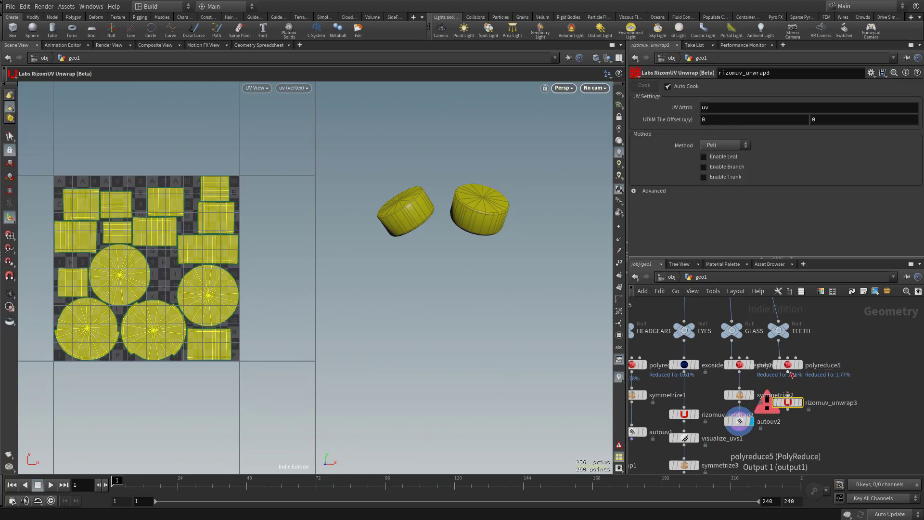
pyautogui.moveTo(788, 371); pyautogui.dragTo(787, 395)
pyautogui.click(801, 404)
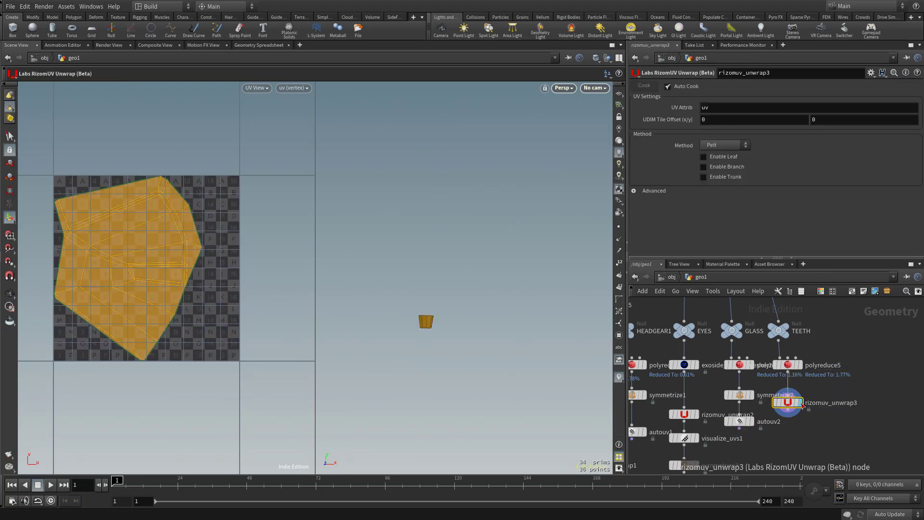
# Enable Stretch Control at 0.25 in the advanced settings of the teeth's RizomUV Unwrap node
pyautogui.click(633, 191)
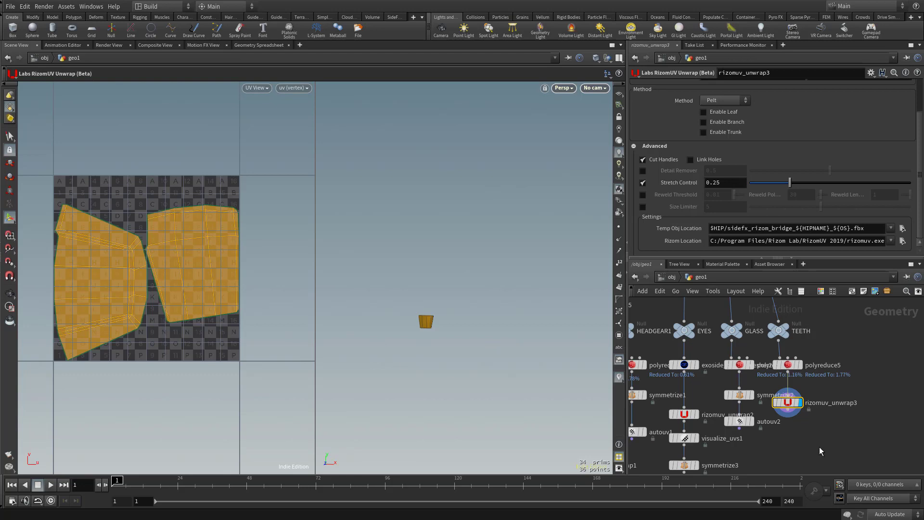
pyautogui.scroll(-2, 873, 417)
pyautogui.moveTo(818, 446); pyautogui.dragTo(822, 401, button='middle')
pyautogui.scroll(1, 847, 417)
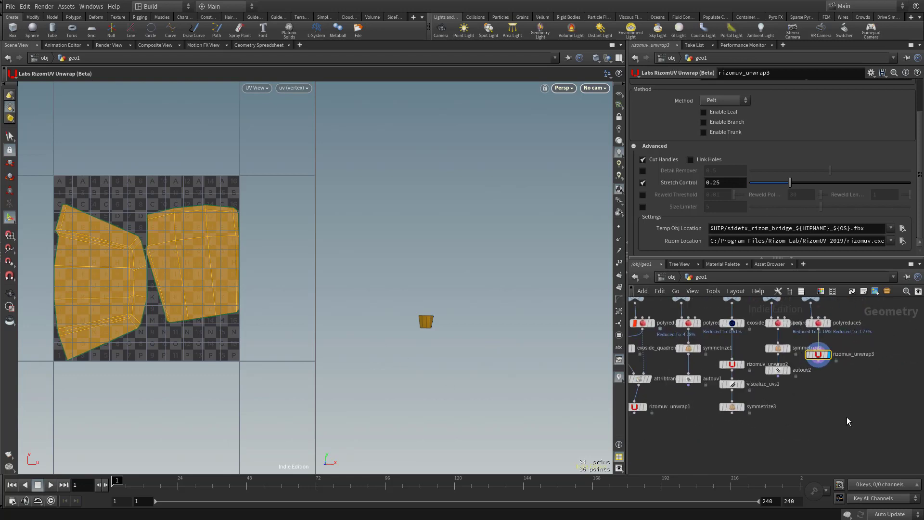
pyautogui.scroll(-3, 847, 421)
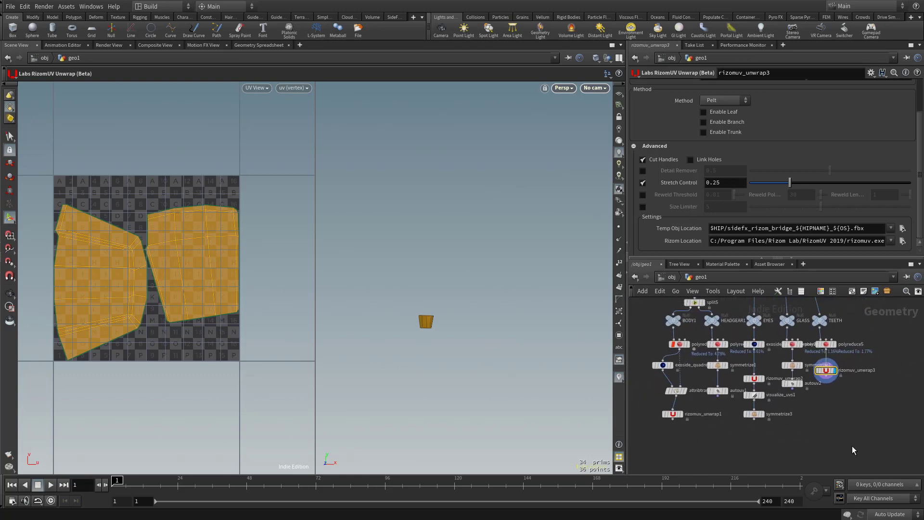